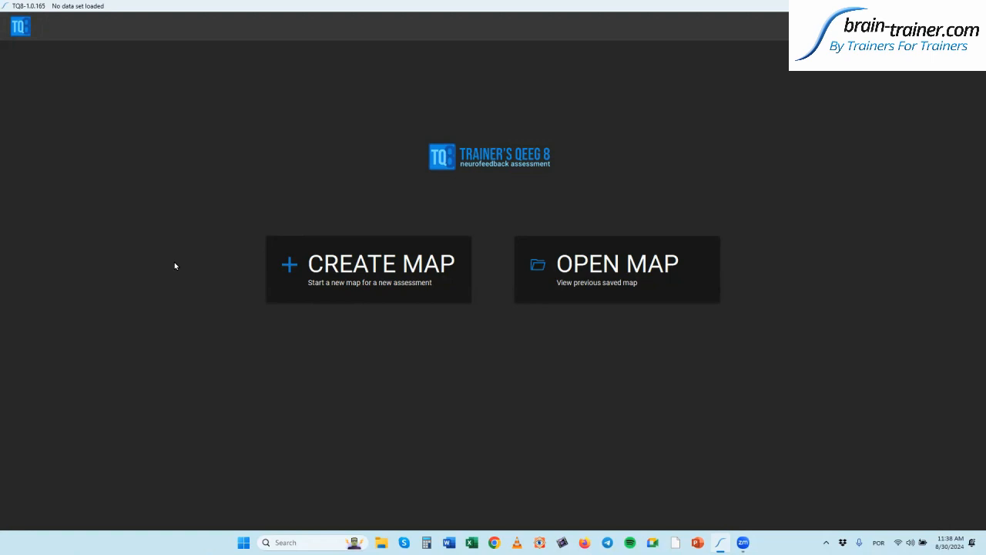
# - Start a new map and open the Select folder window to load assessment data from elsewhere
pyautogui.click(362, 276)
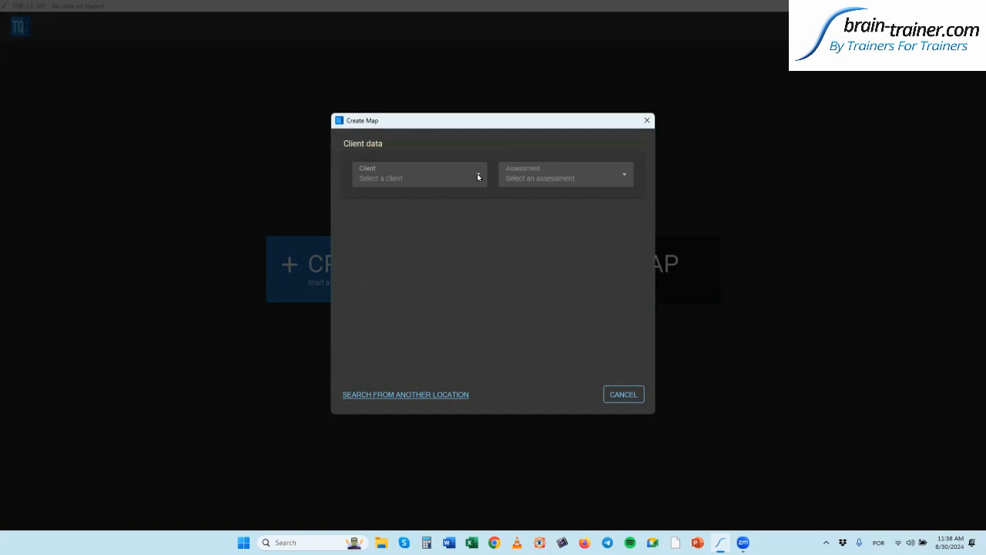
pyautogui.click(422, 394)
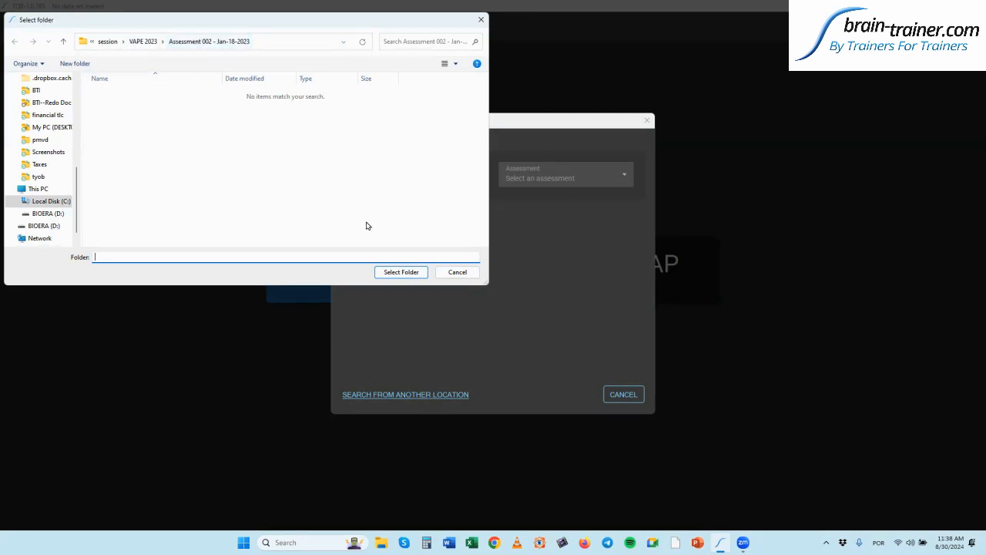
# - Use the Assessment 002 - Jan-18-2023 folder as the source, finding the client report and five recordings
pyautogui.click(391, 273)
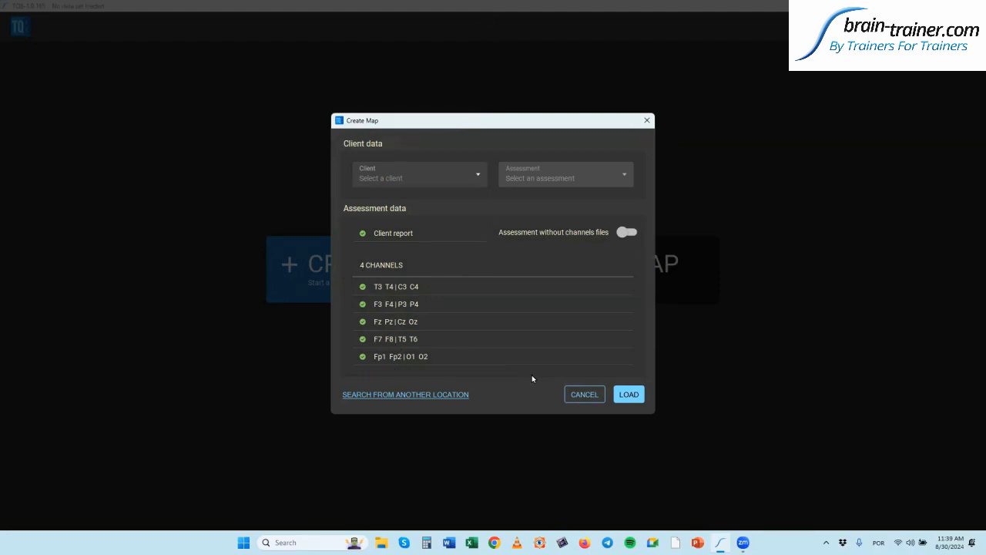
# - Load the assessment, review the auto-artifacting stability table, and send the data to the server
pyautogui.click(629, 396)
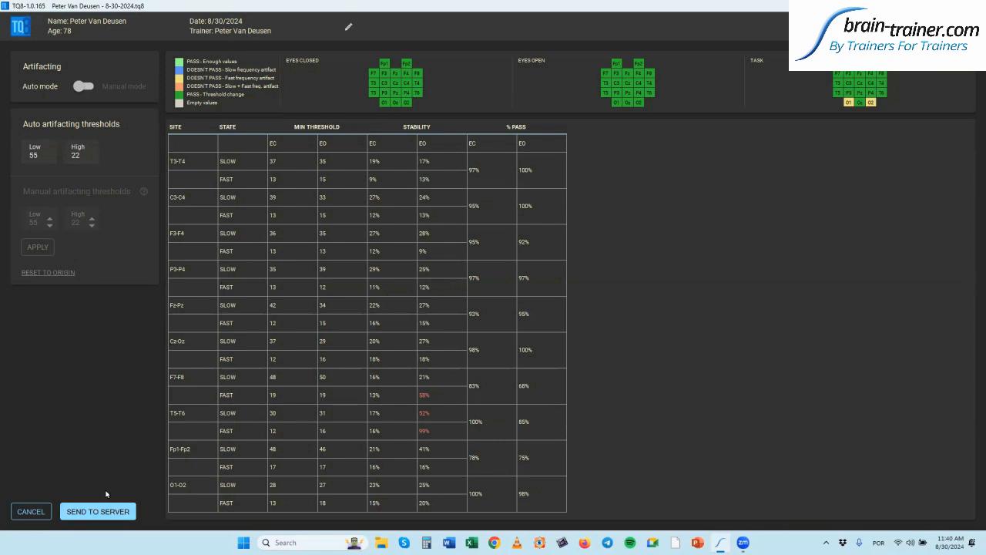
pyautogui.click(92, 511)
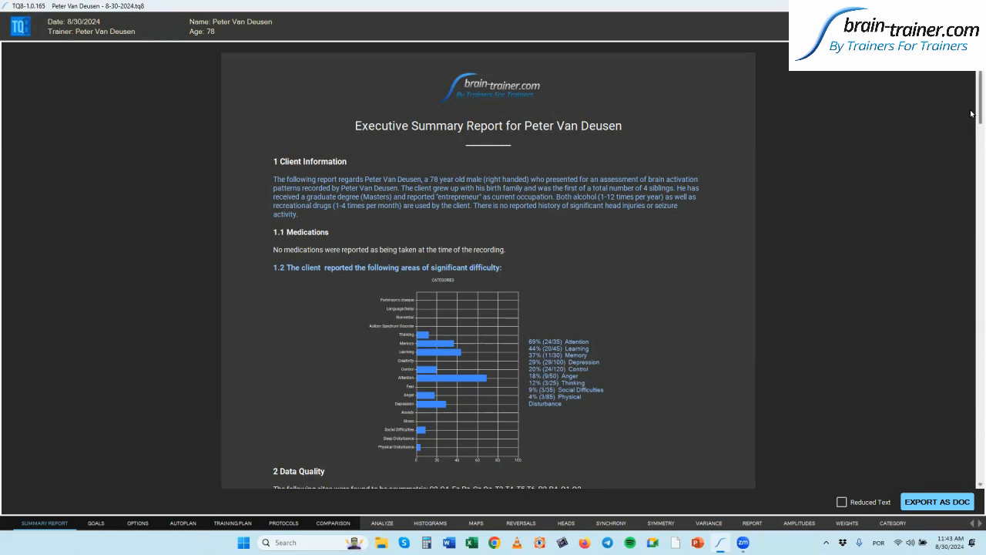
# - Scroll through the report's data quality and findings sections, then switch to Reduced Text
pyautogui.scroll(-3, 971, 115)
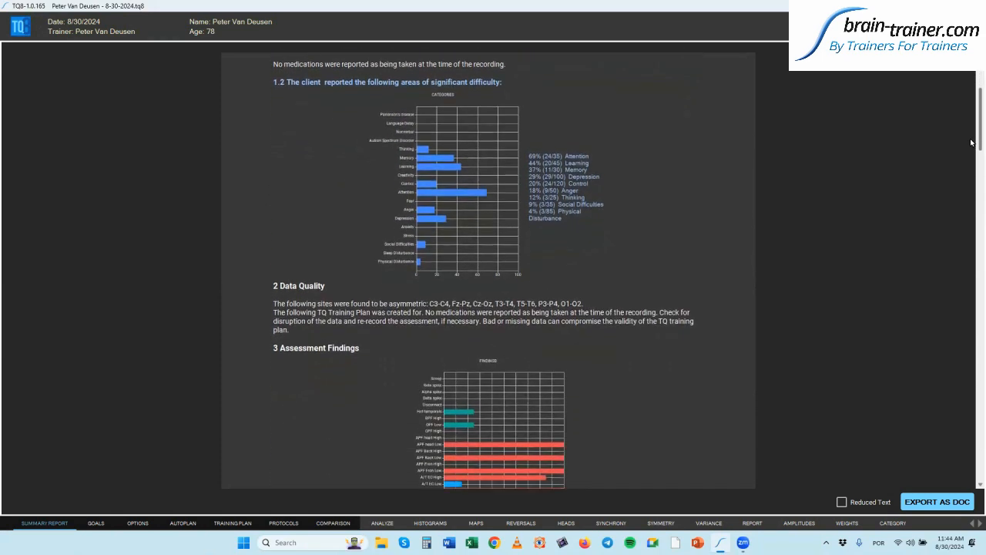
pyautogui.scroll(-2, 970, 146)
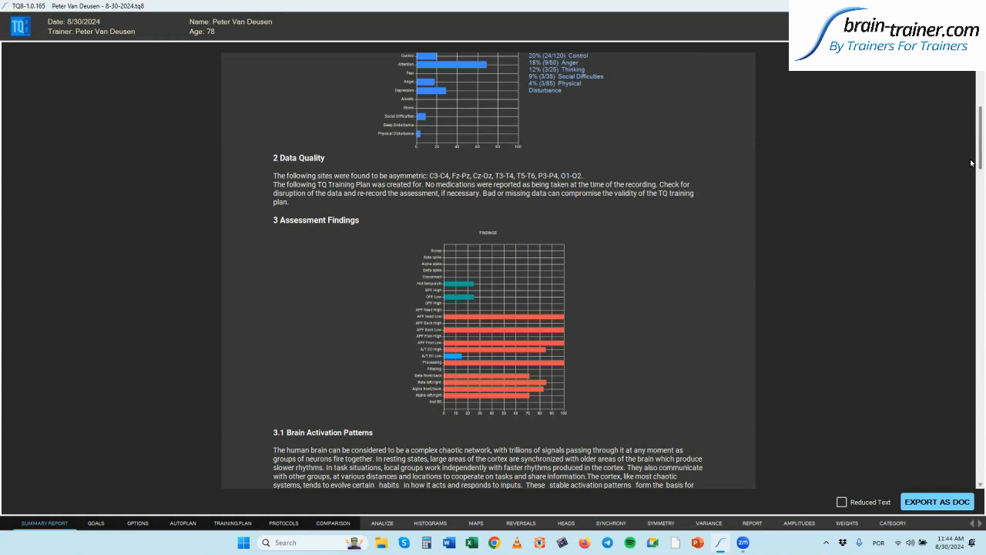
pyautogui.moveTo(972, 163); pyautogui.dragTo(971, 198)
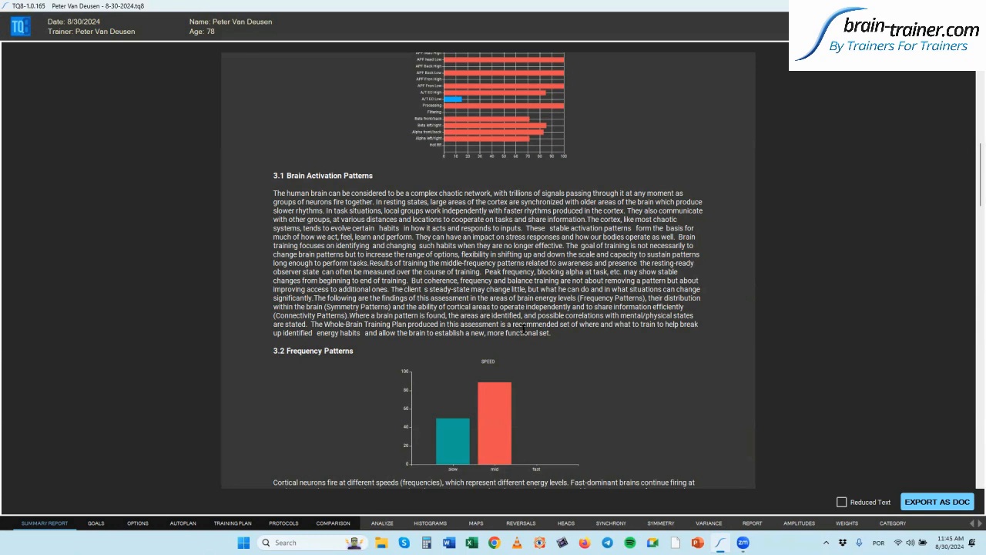
pyautogui.click(841, 503)
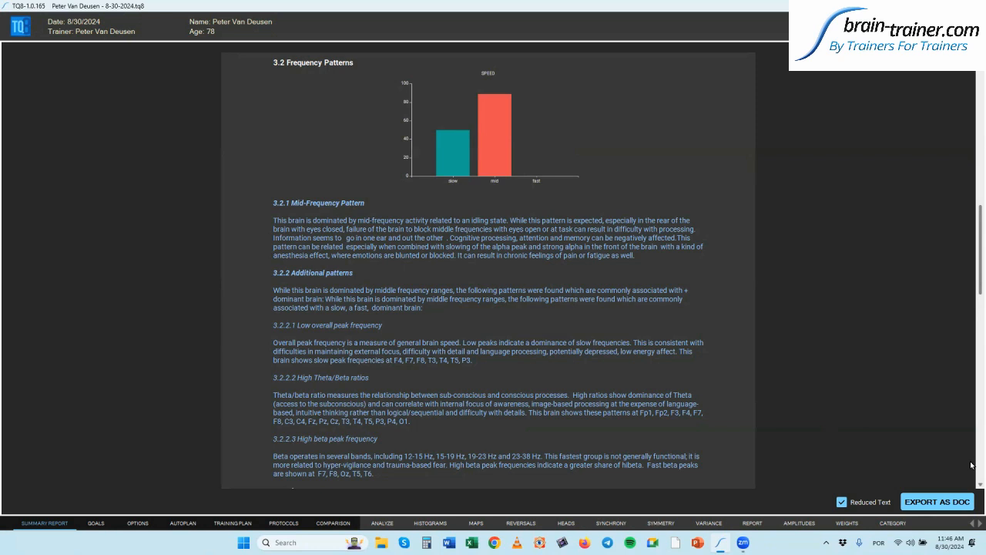
# - Read the reduced report down to section 3.7 Sleep Issues, then show the Goals page
pyautogui.scroll(-10, 971, 465)
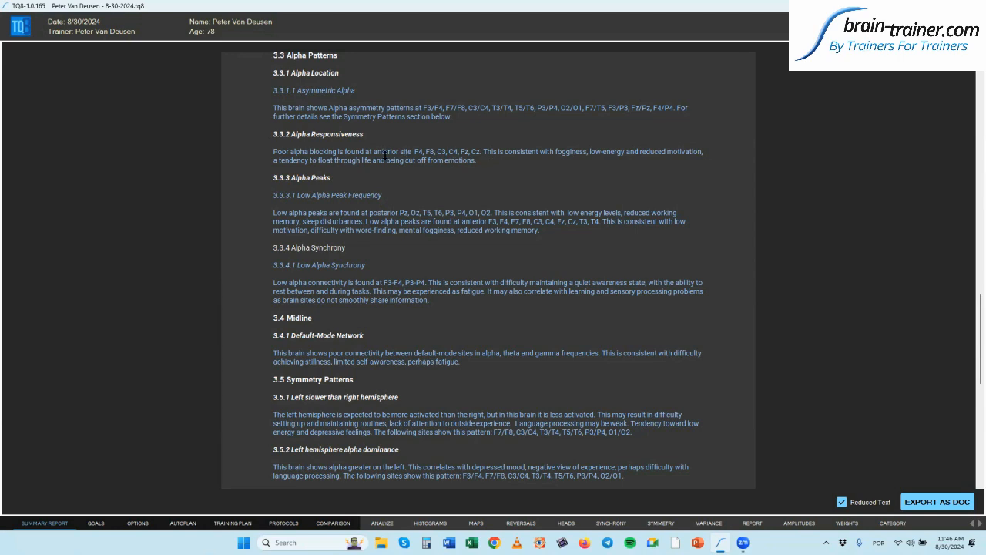
pyautogui.scroll(-10, 539, 370)
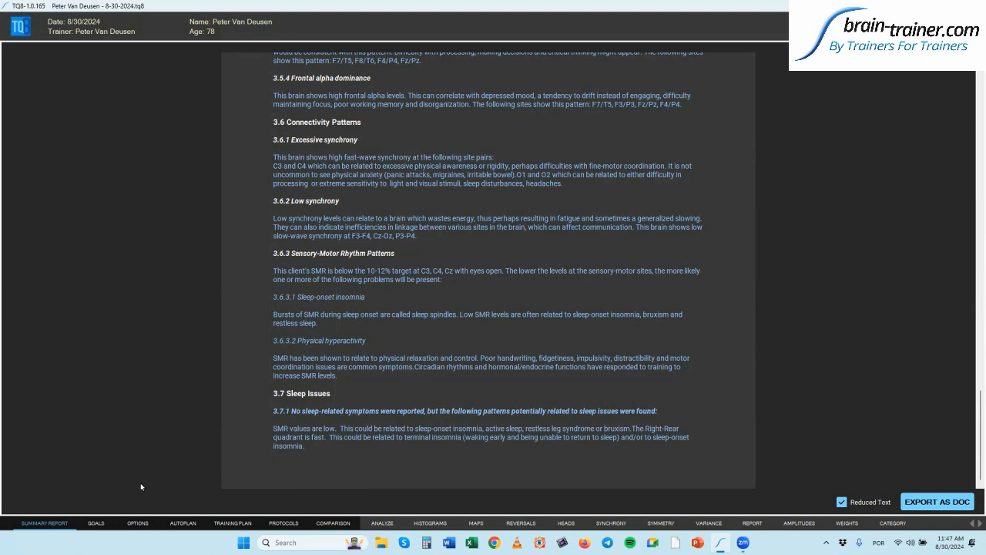
pyautogui.click(95, 524)
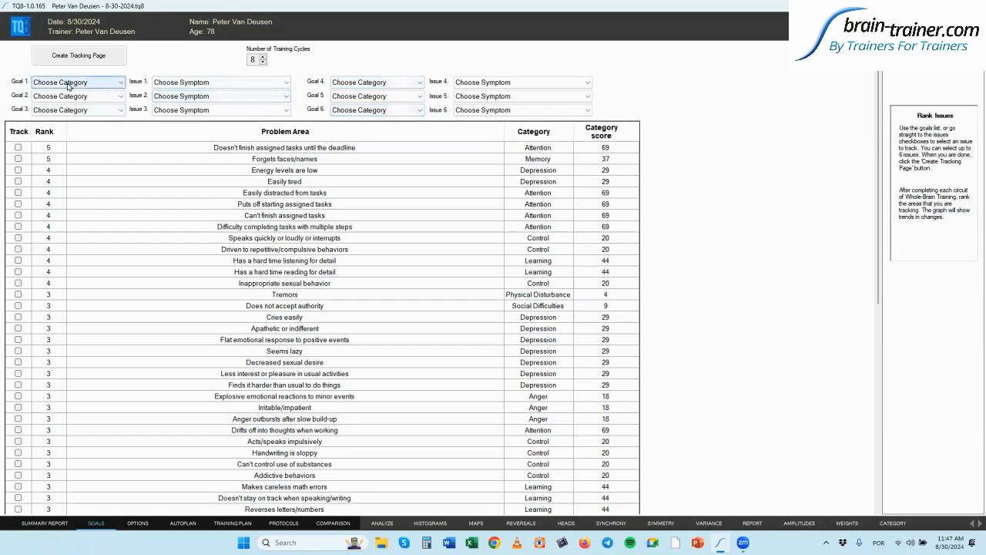
# - Set Goal 1 to Depression 29% with Issue 1 'Energy levels are low'
pyautogui.click(121, 85)
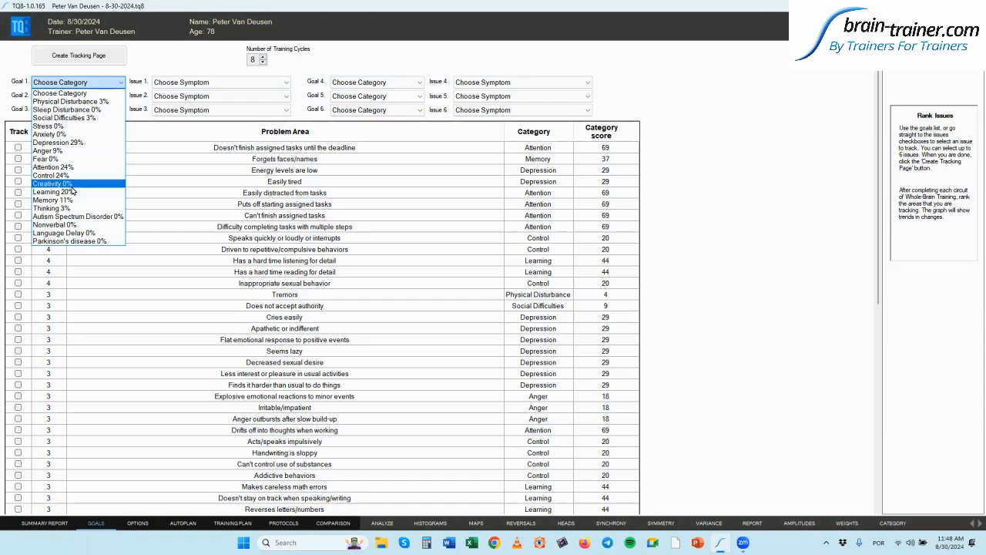
pyautogui.click(80, 143)
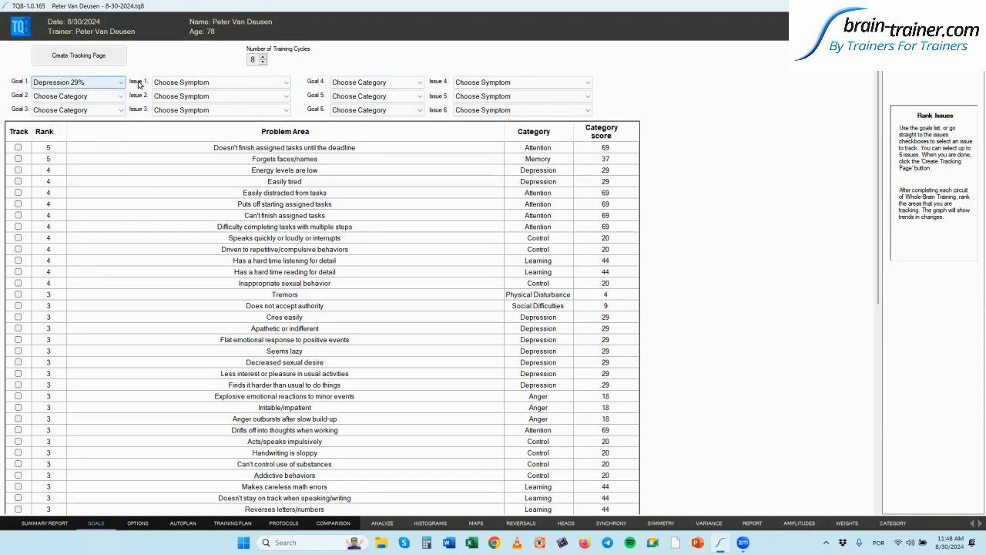
pyautogui.click(178, 83)
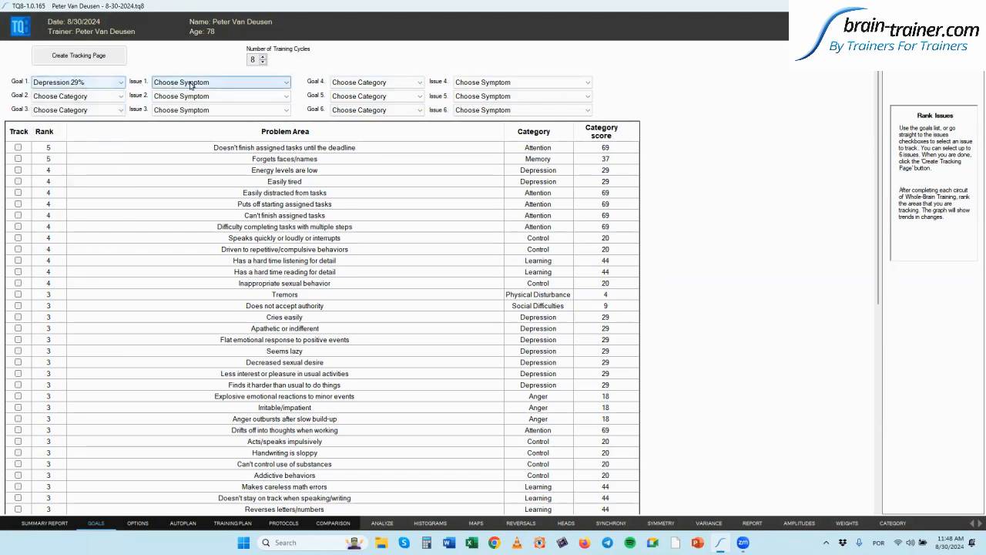
pyautogui.click(286, 84)
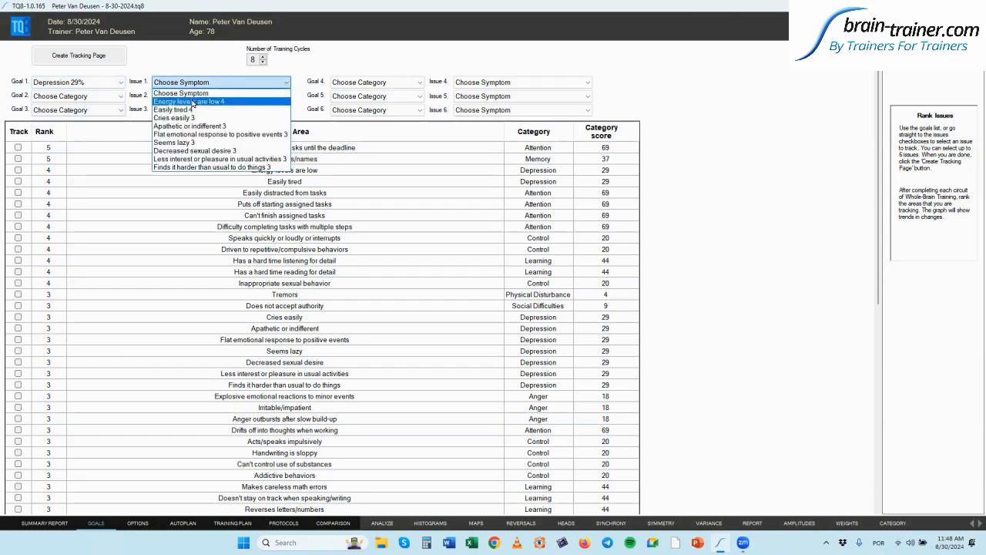
pyautogui.click(192, 103)
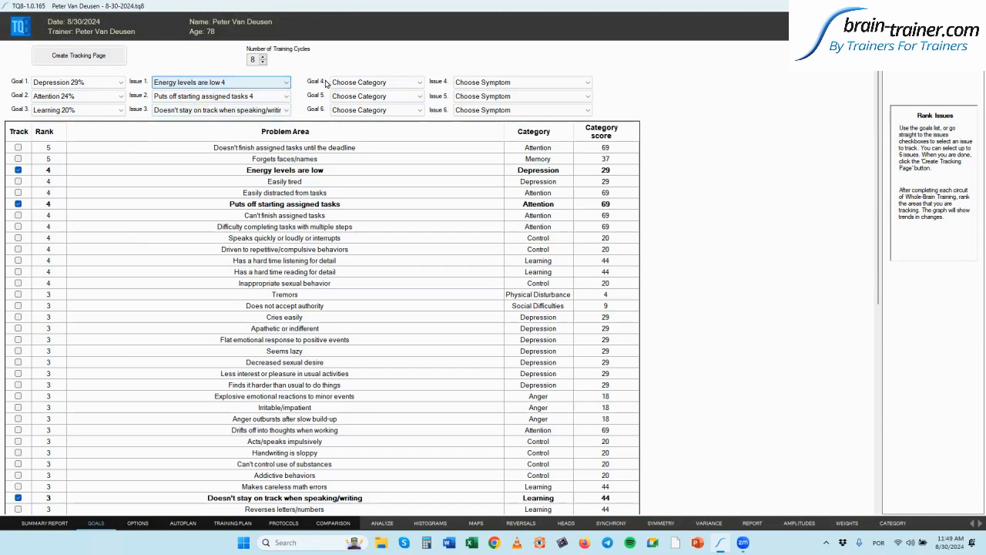
# - Create a tracking page and enter Cycle 1 ratings of 3, 2 and 3 for the three issues
pyautogui.click(88, 57)
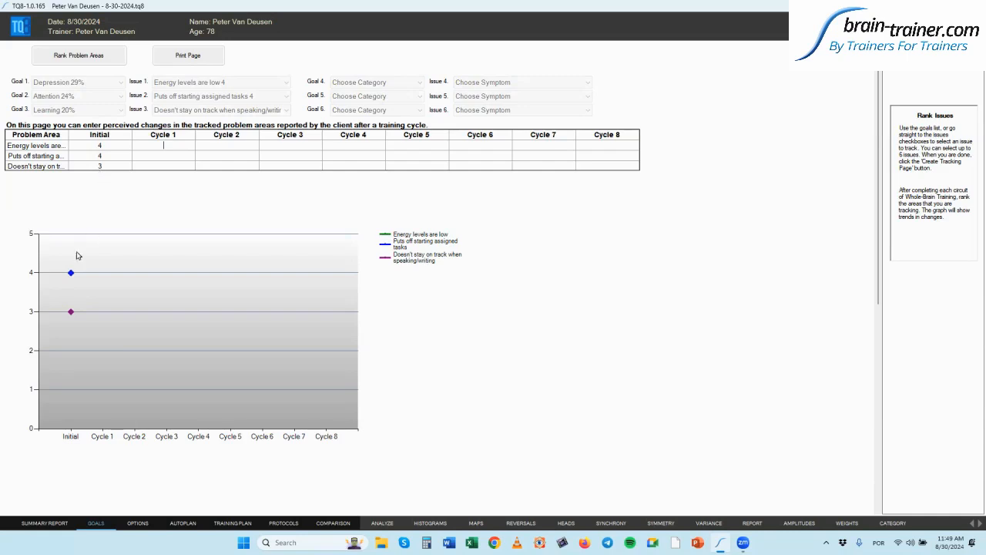
pyautogui.click(168, 144)
pyautogui.write('3')
pyautogui.press('Return')
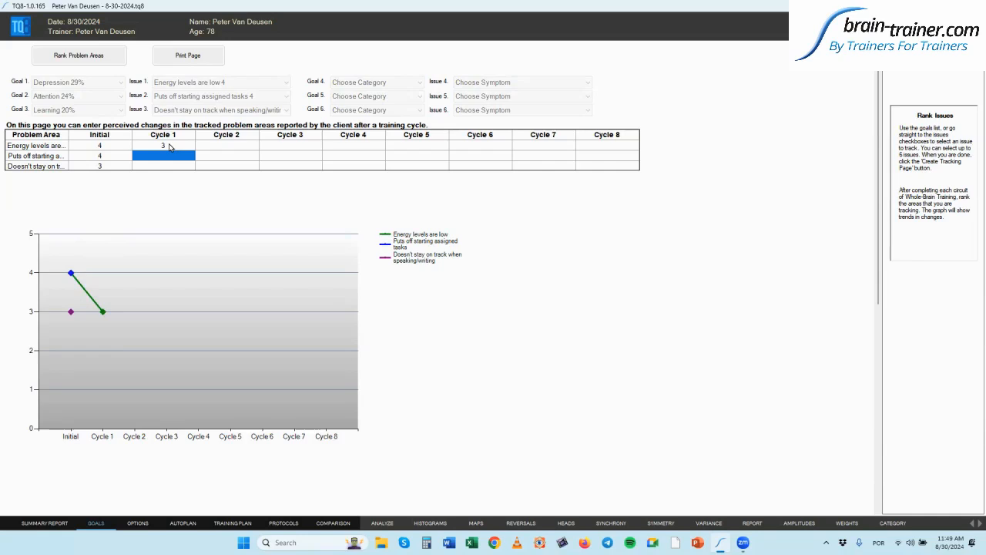
pyautogui.write('2')
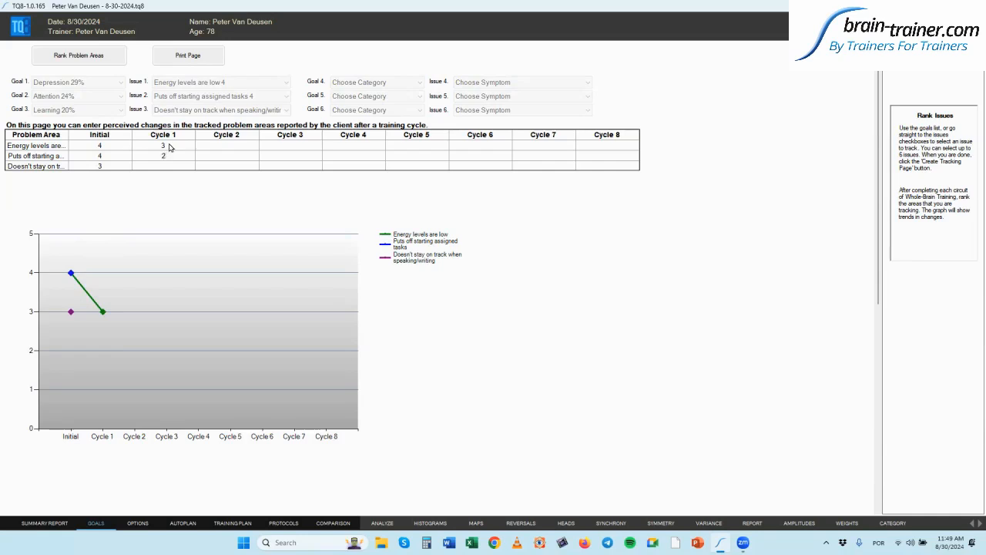
pyautogui.press('Return')
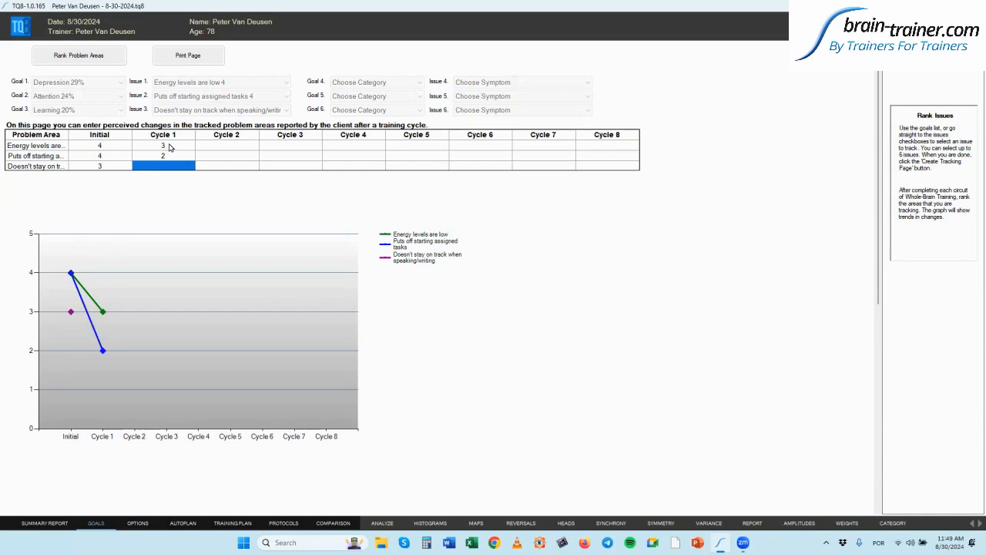
pyautogui.write('3')
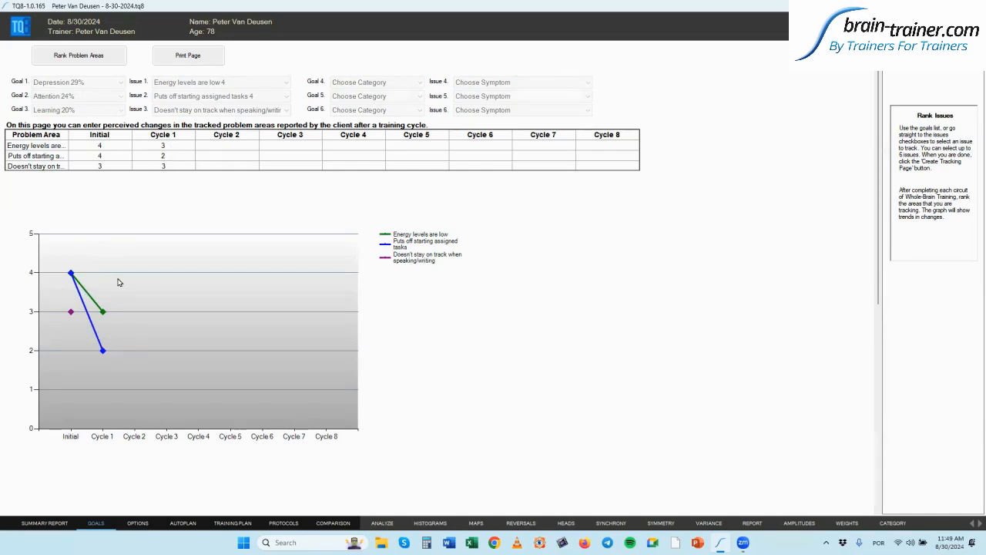
pyautogui.press('Tab')
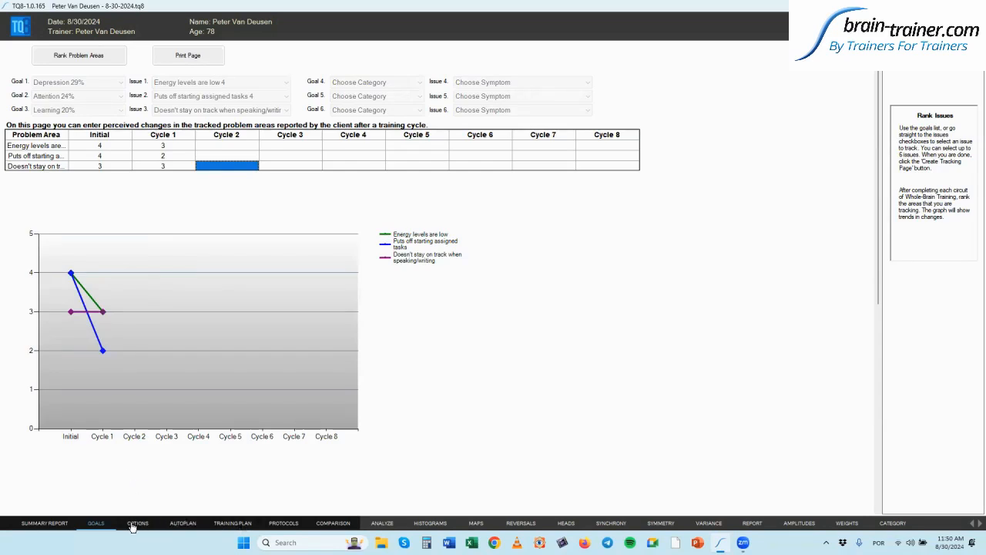
# - Show the Autoplan page's suggested protocols grouped by Frequency, Connectivity, Sensorimotor, Midline, Posterior and Symptoms
pyautogui.click(183, 523)
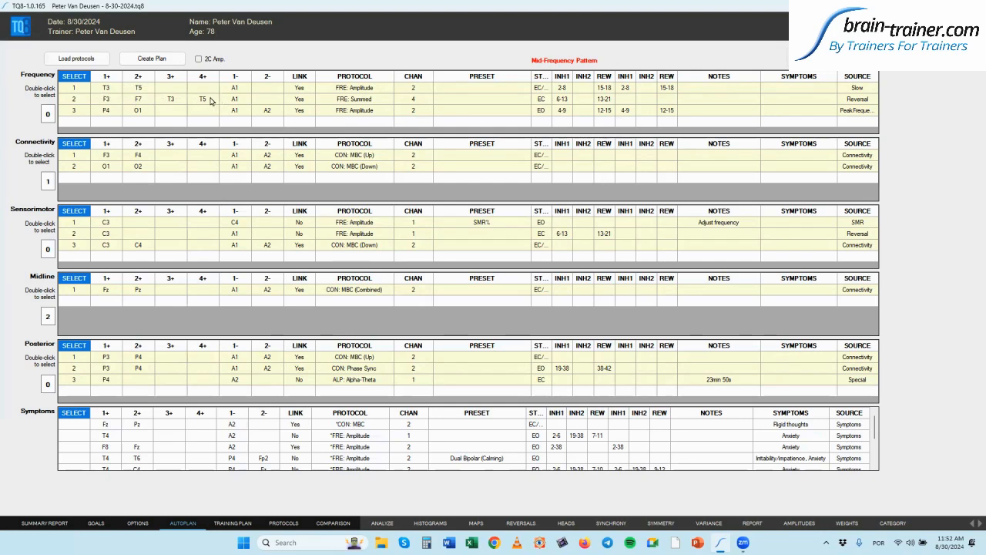
# - Drag the F3, F7, T3, T5 FRE: Summed protocol from Frequency into the Connectivity table
pyautogui.click(106, 103)
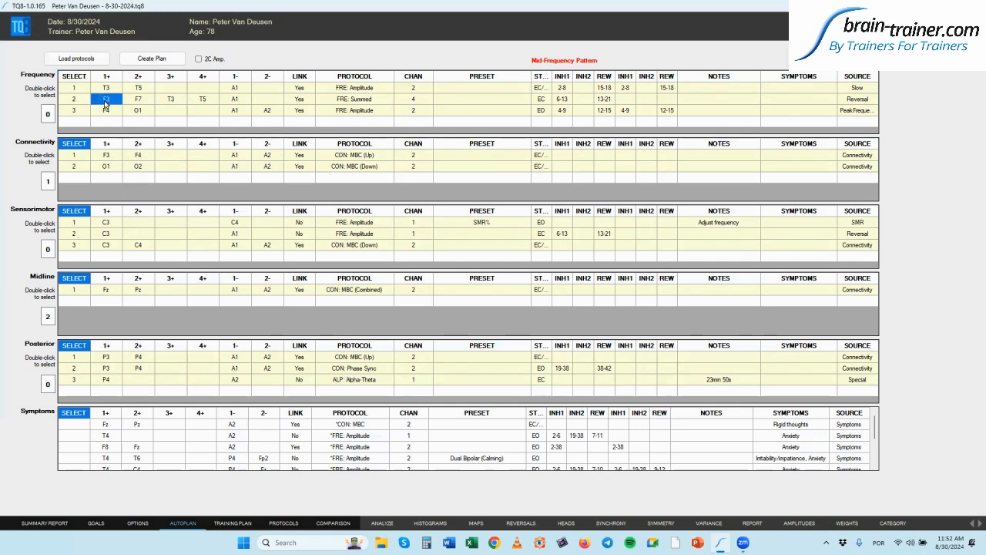
pyautogui.moveTo(108, 105); pyautogui.dragTo(108, 180)
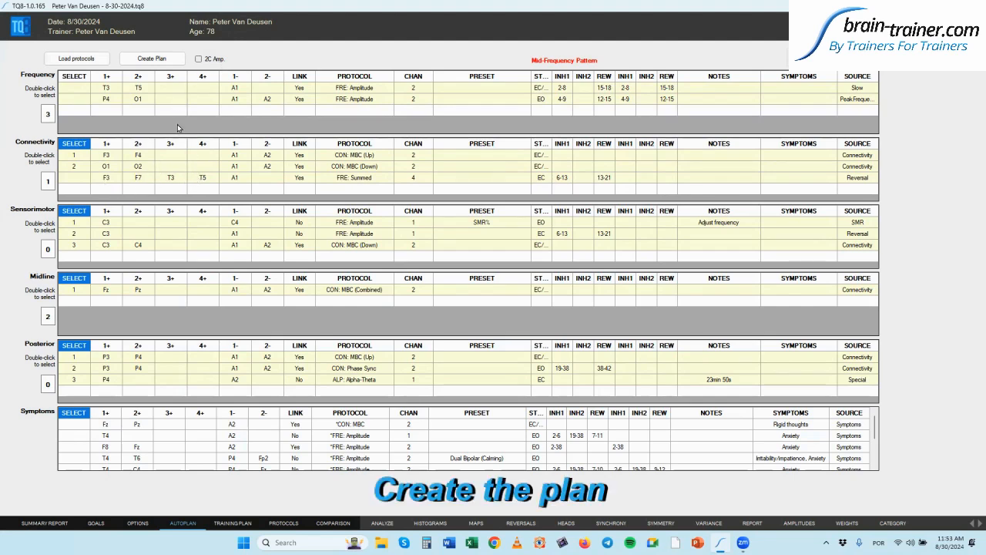
# - Create the Whole-Brain Training Plan and exclude its HEG Training rows
pyautogui.click(153, 59)
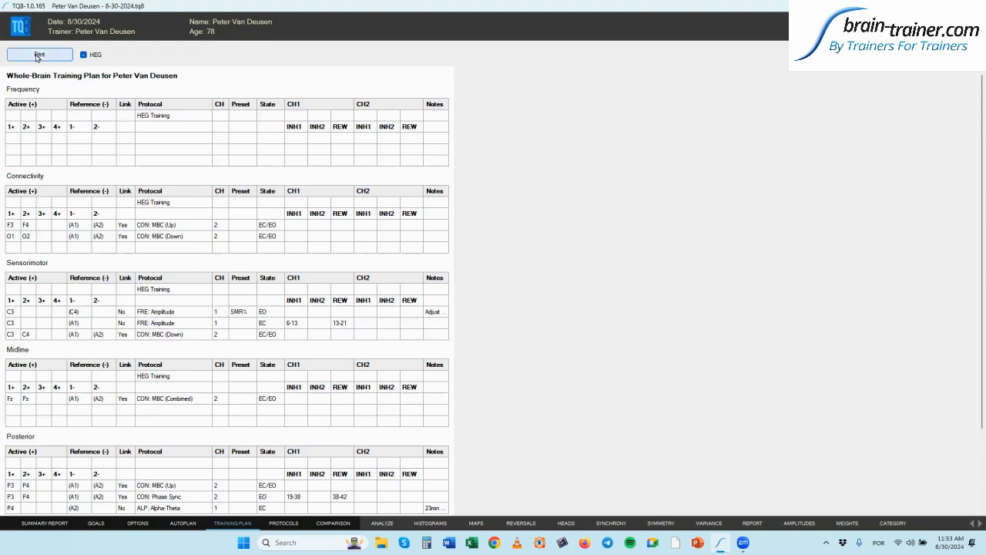
pyautogui.click(84, 54)
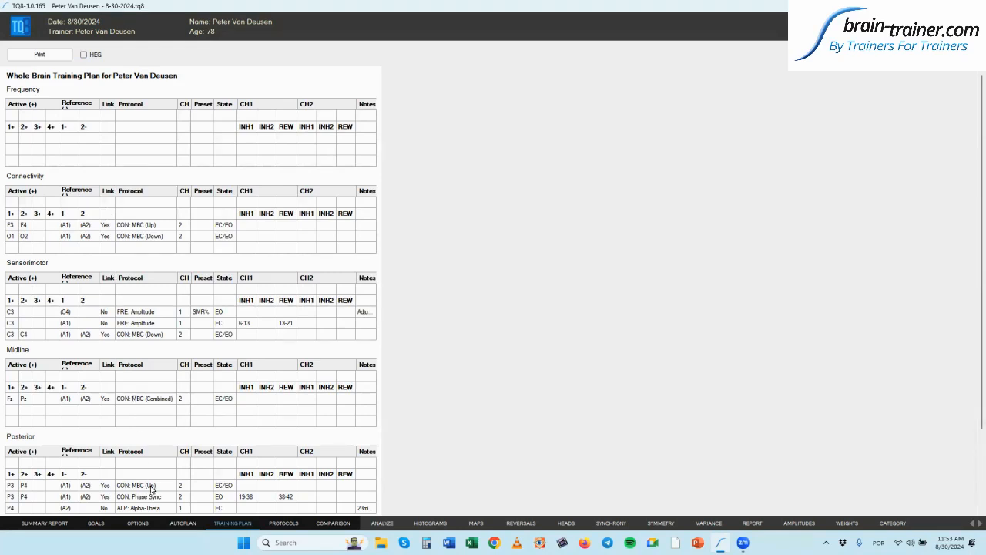
# - Load all available protocols into the option grids and select the T5/T6 amplitude protocol
pyautogui.click(137, 523)
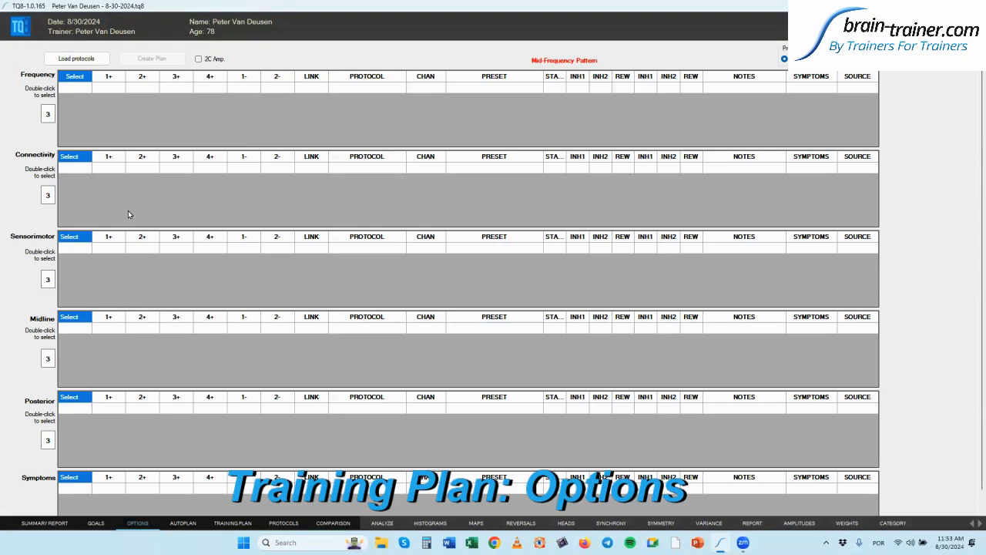
pyautogui.click(76, 60)
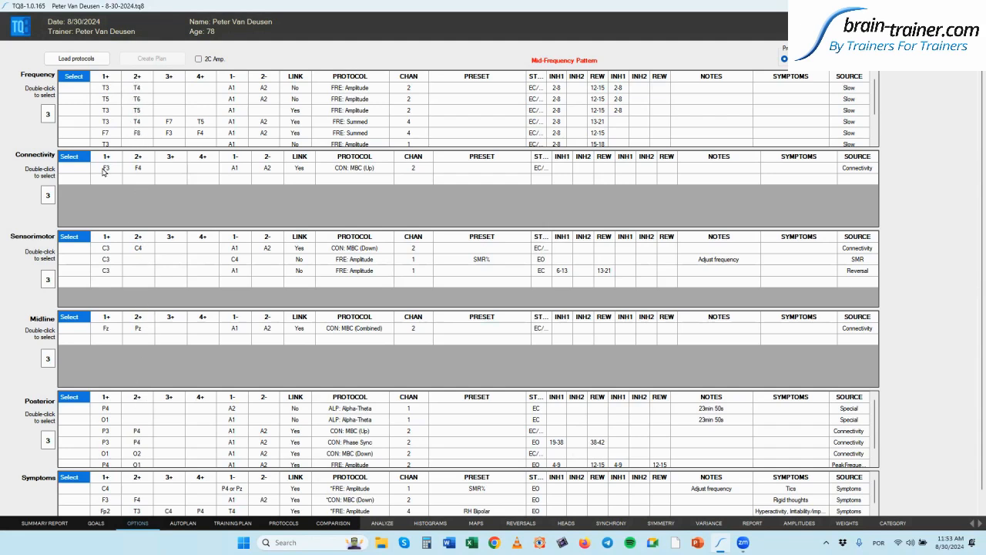
pyautogui.click(73, 102)
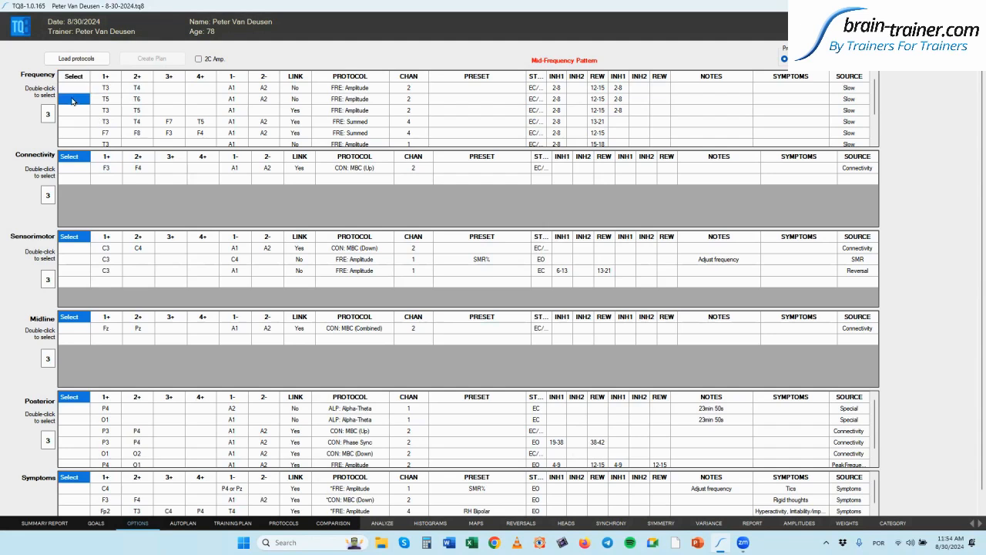
pyautogui.doubleClick(98, 103)
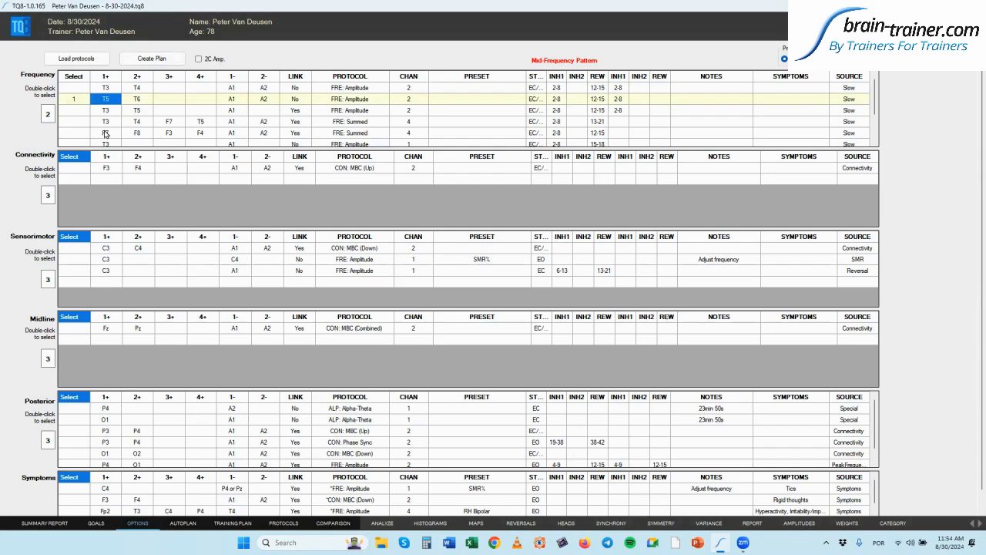
# - Add the F7/F8 summed and T3/T5 amplitude protocols, then view the Whole-Brain Training Plan
pyautogui.doubleClick(106, 134)
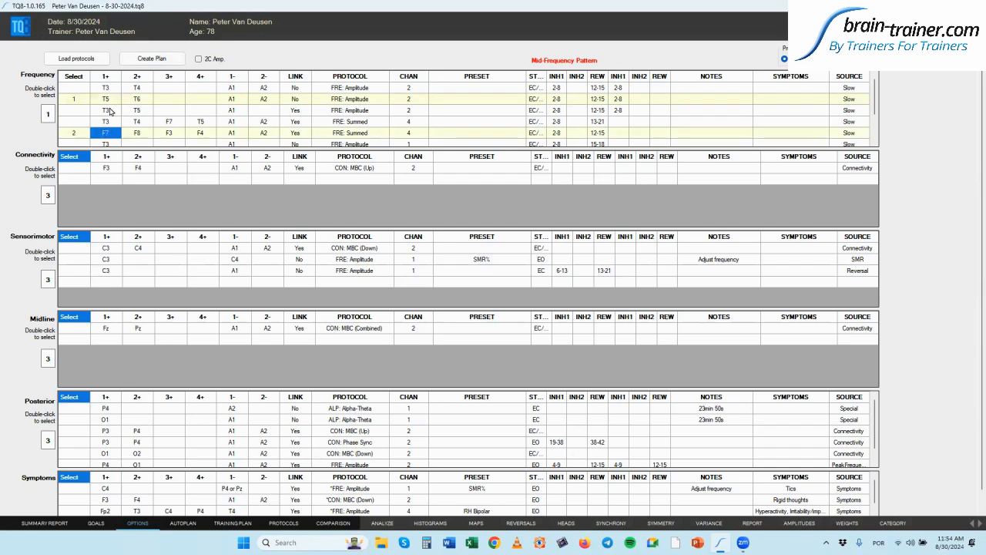
pyautogui.click(110, 111)
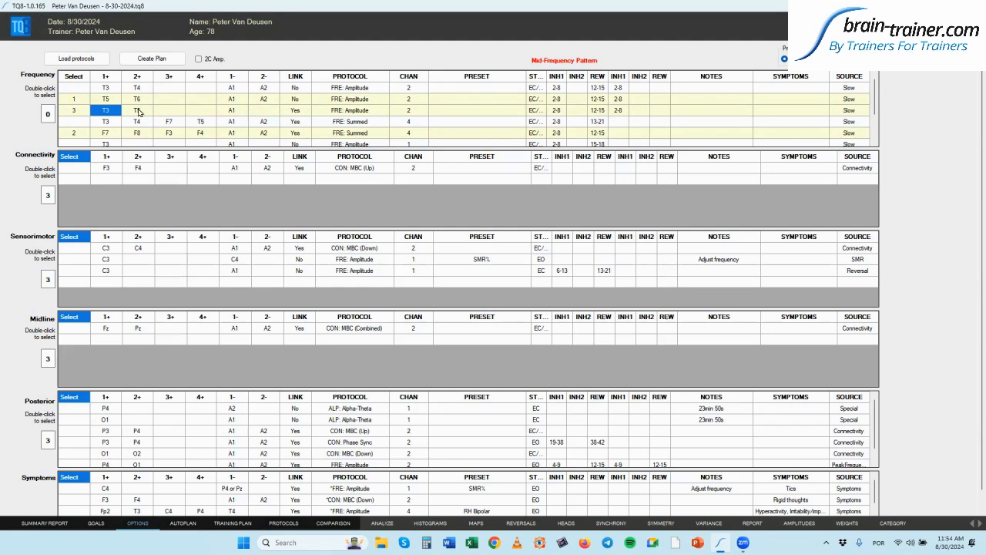
pyautogui.click(232, 523)
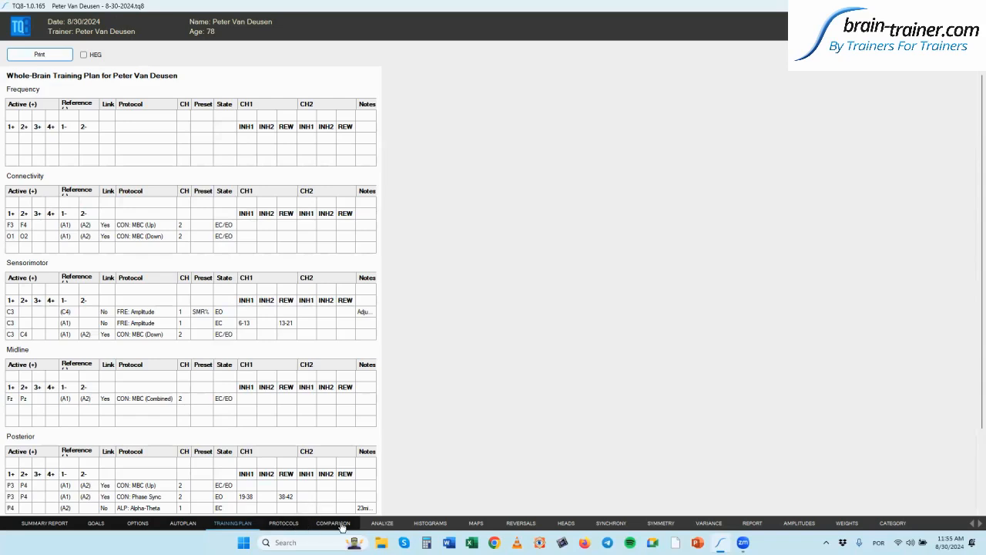
# - Show the Analyze page with histogram, EEG speed, alpha pattern, temporal lobe and reversal tables
pyautogui.click(383, 524)
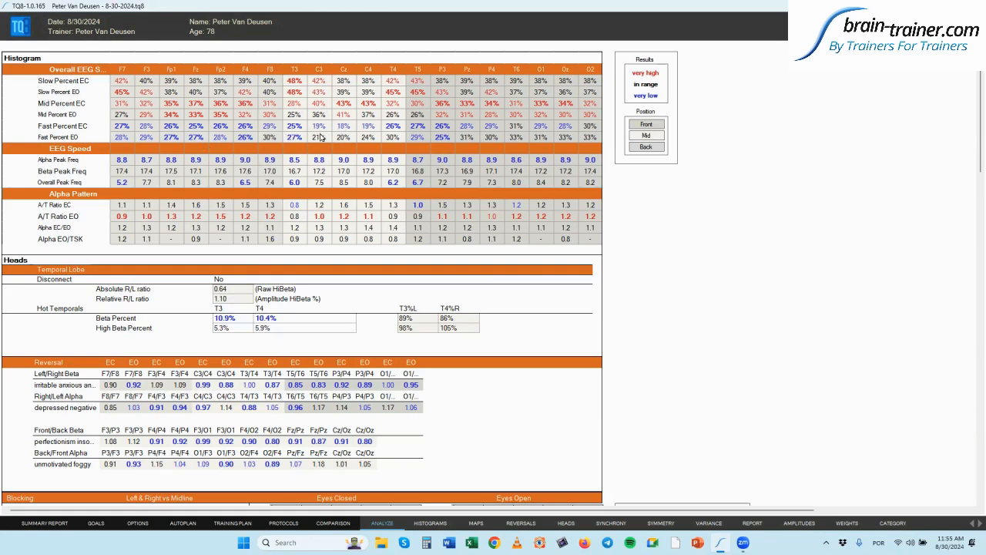
# - Show the Histograms page with absolute amplitude charts for each site pair
pyautogui.click(431, 524)
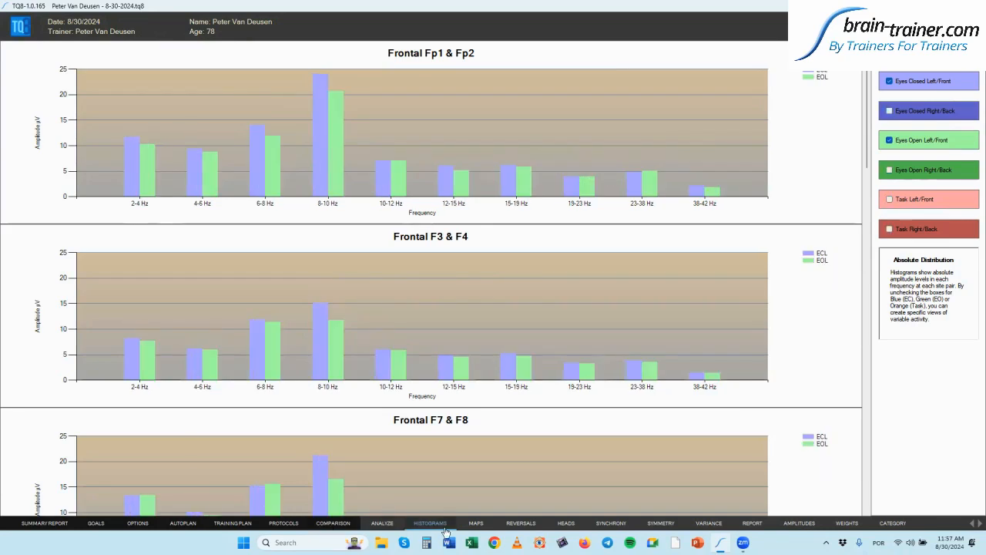
# - Show the Maps page with relative-percentage head maps for eyes closed, eyes open and task
pyautogui.click(477, 524)
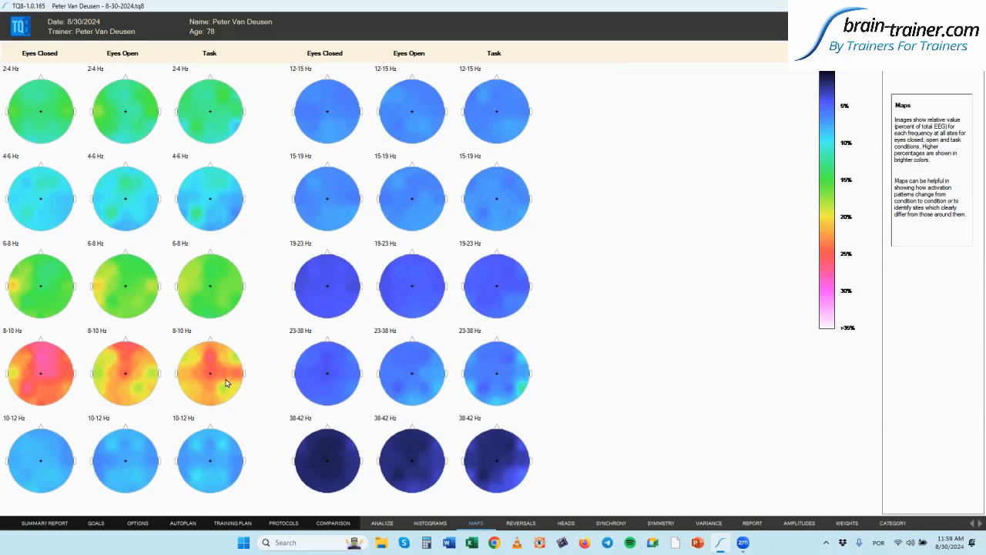
# - Pass through Reversals to the Heads page showing eyes-closed head amplitudes and percentages per site
pyautogui.click(520, 523)
pyautogui.click(565, 523)
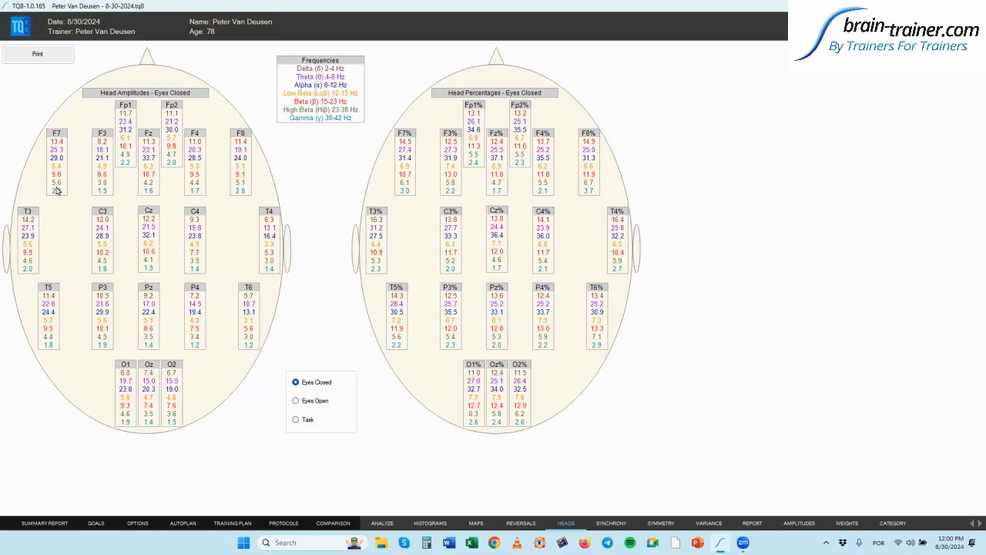
# - View Task head values and the Synchrony coherence/phase table, then the Executive Summary Report
pyautogui.click(295, 419)
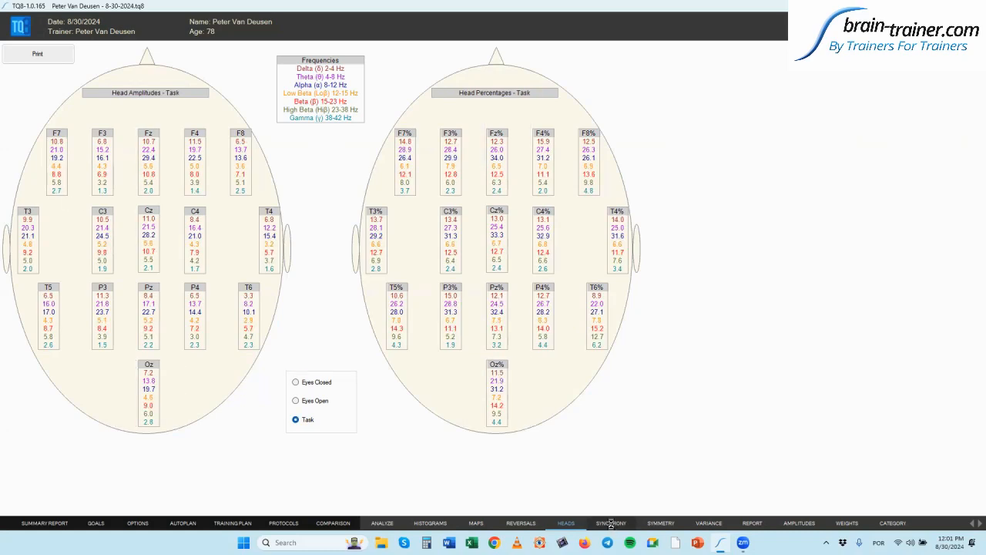
pyautogui.click(611, 523)
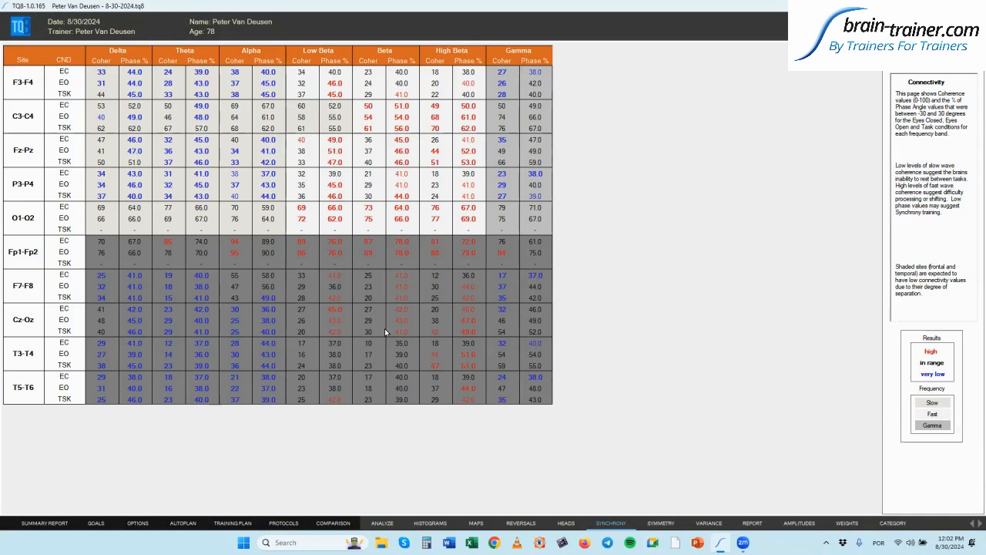
pyautogui.click(57, 527)
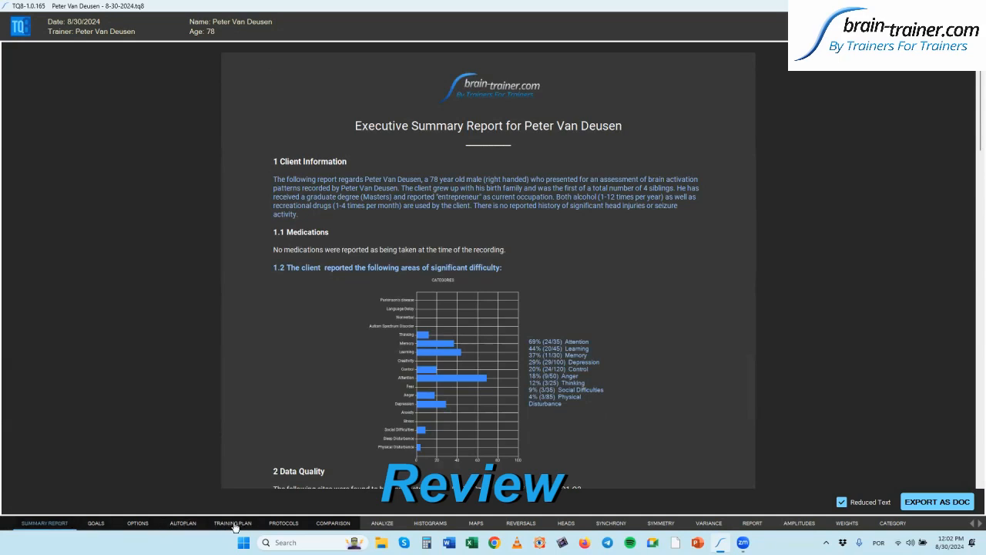
# - Return to the Whole-Brain Training Plan listing the selected protocols
pyautogui.click(233, 523)
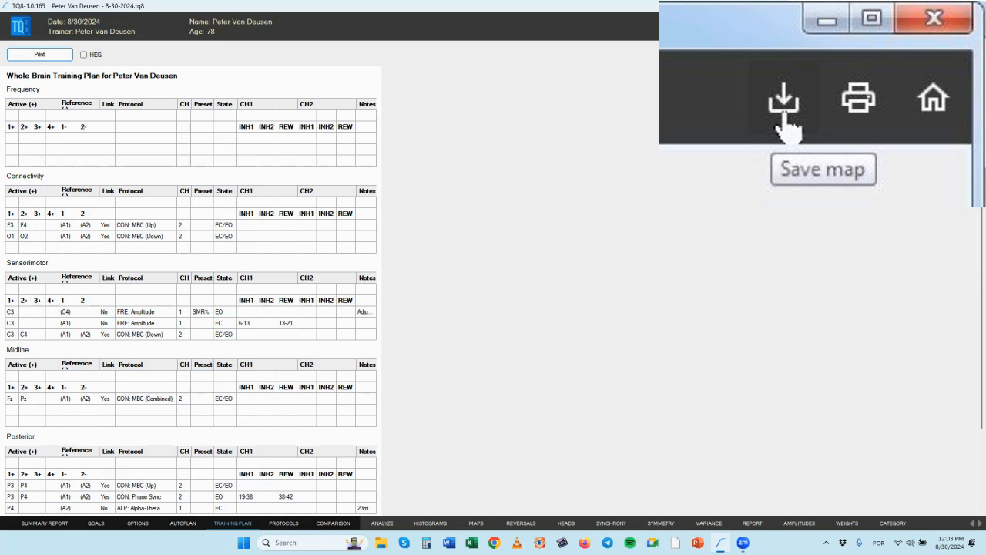
# - Close the map without saving, returning to the Create Map / Open Map start screen
pyautogui.hotkey('alt', 'F4')
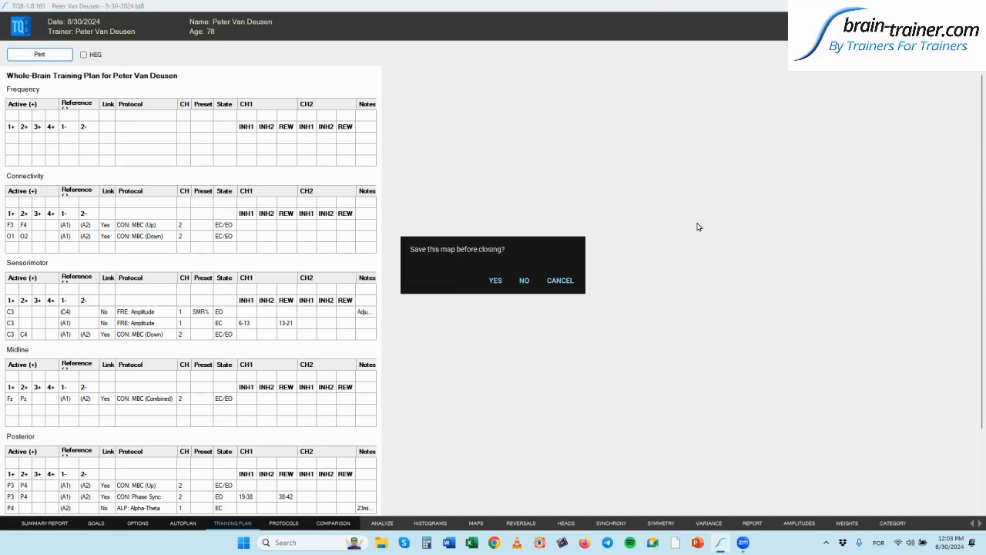
pyautogui.click(524, 281)
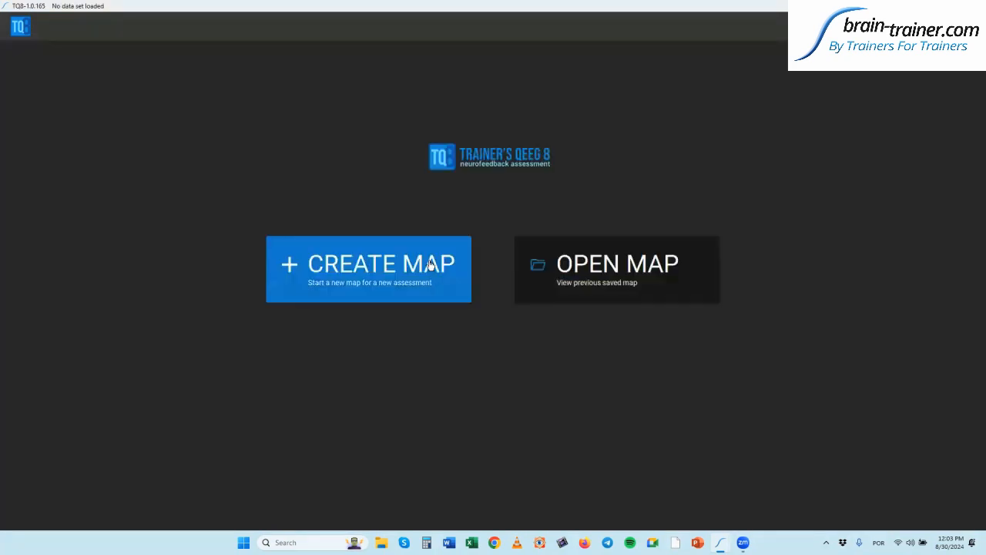